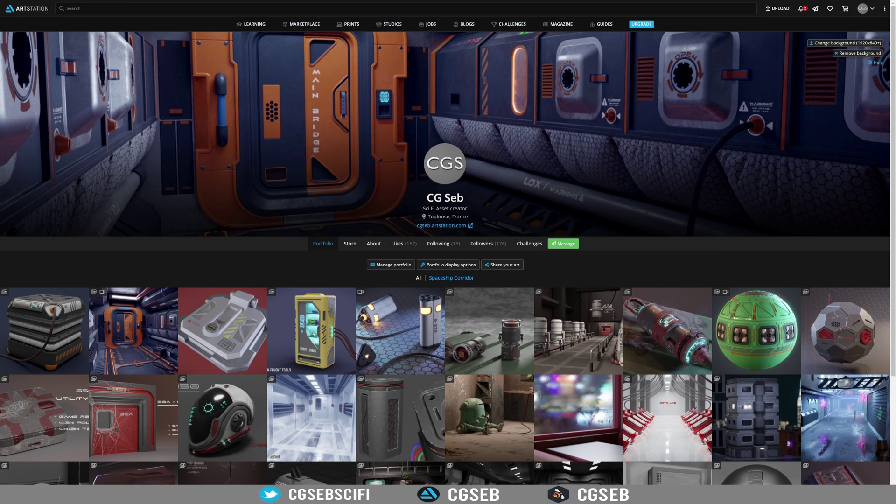
- Search ArtStation for 'scifi' and scroll through the artwork results
left_click(67, 8)
type("scifi")
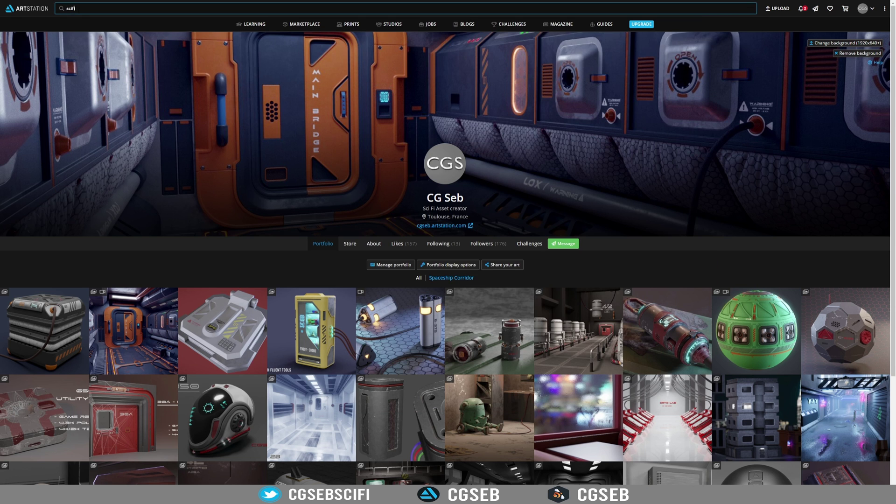
key("Return")
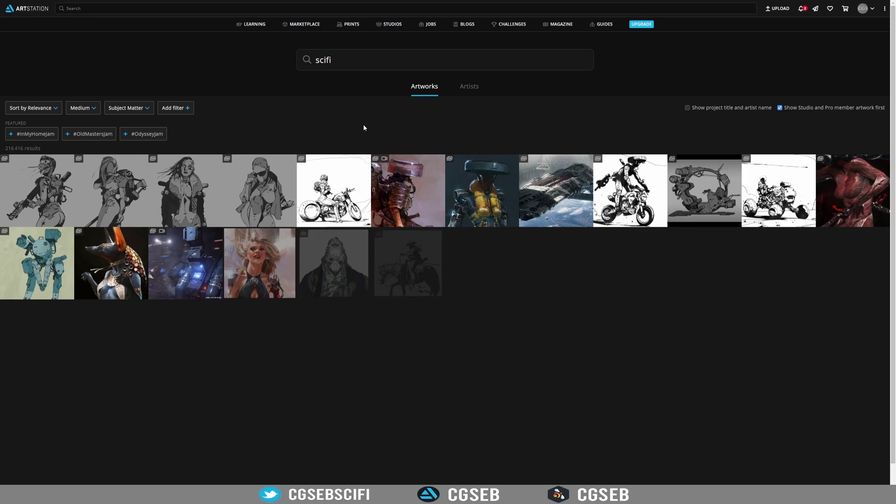
scroll(331, 117, "down", 1)
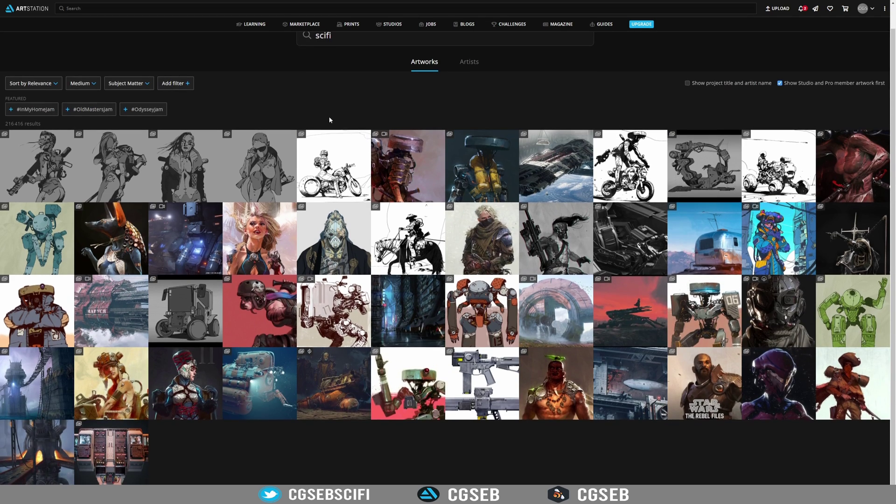
scroll(322, 140, "down", 3)
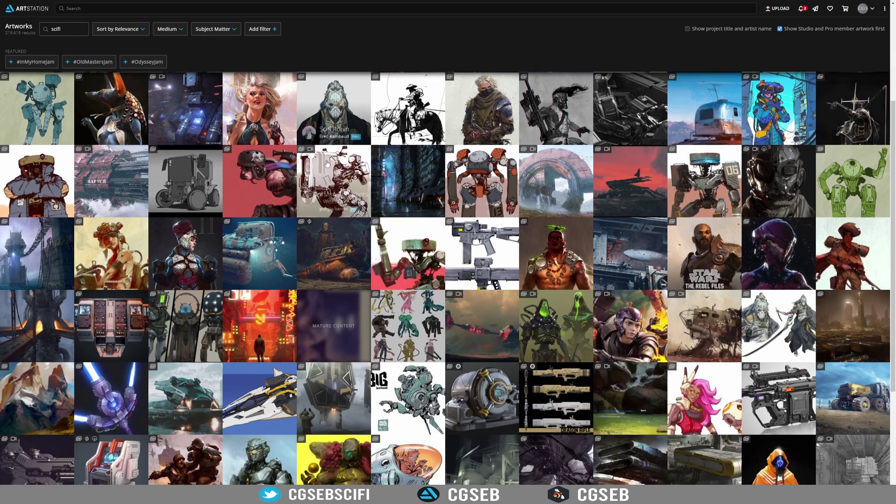
scroll(325, 164, "down", 5)
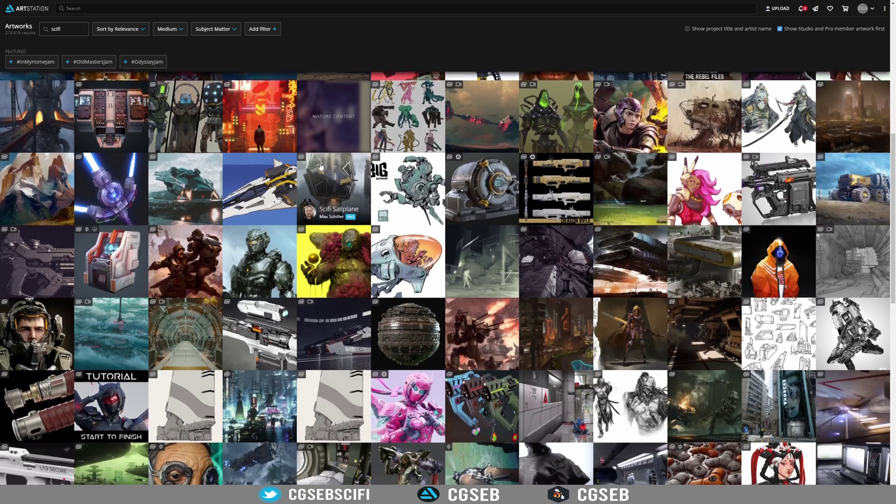
scroll(322, 187, "down", 1)
- Open the Vehicle concept design artwork and scroll through its vehicle images
left_click(341, 294)
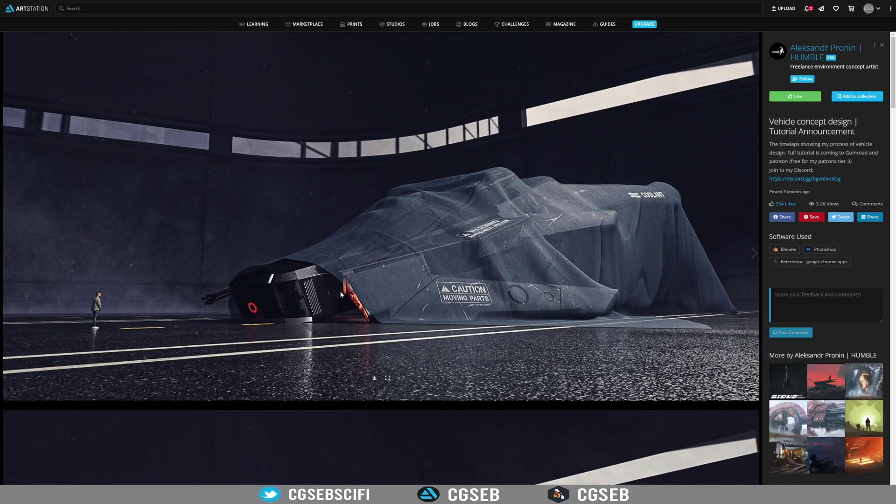
scroll(273, 254, "down", 8)
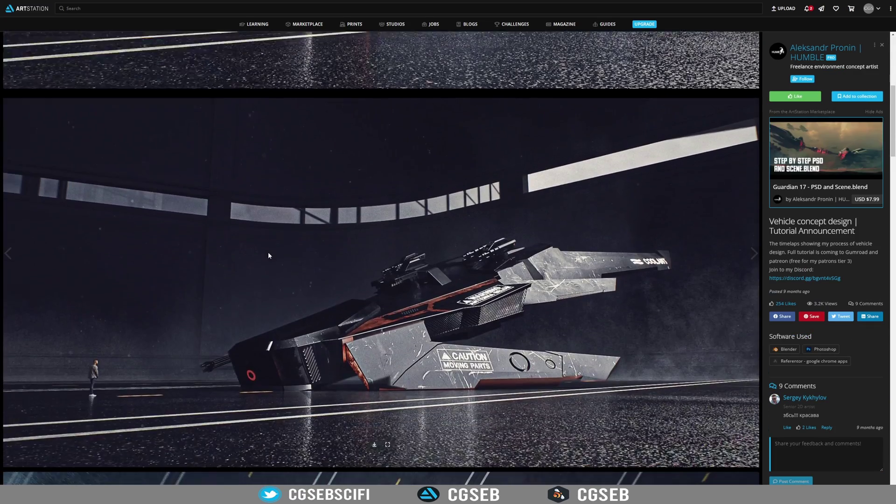
scroll(267, 254, "down", 6)
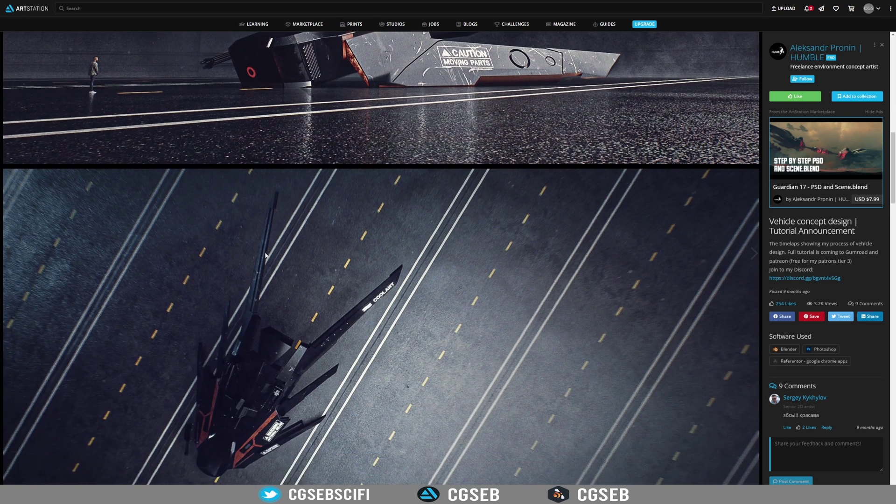
scroll(265, 255, "down", 1)
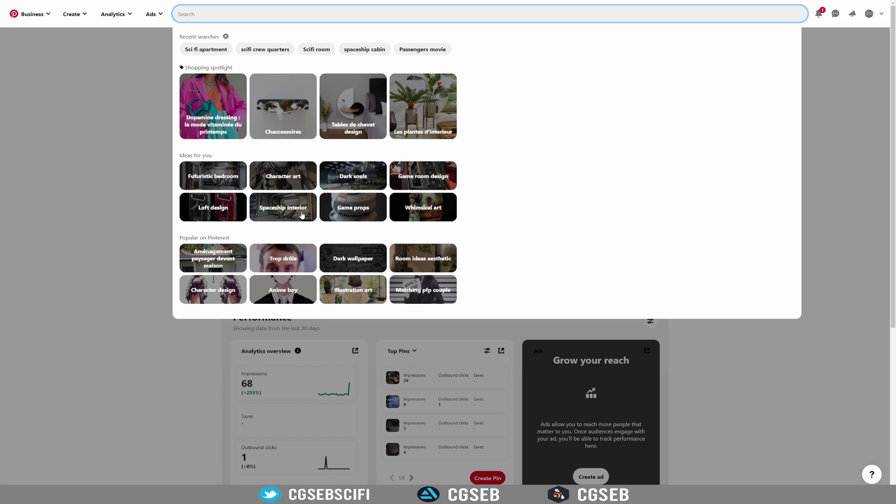
- Search Pinterest for 'Spaceship interior', open the Galactus IV pin, then the 3D artist/Art Director corridor pin
left_click(302, 215)
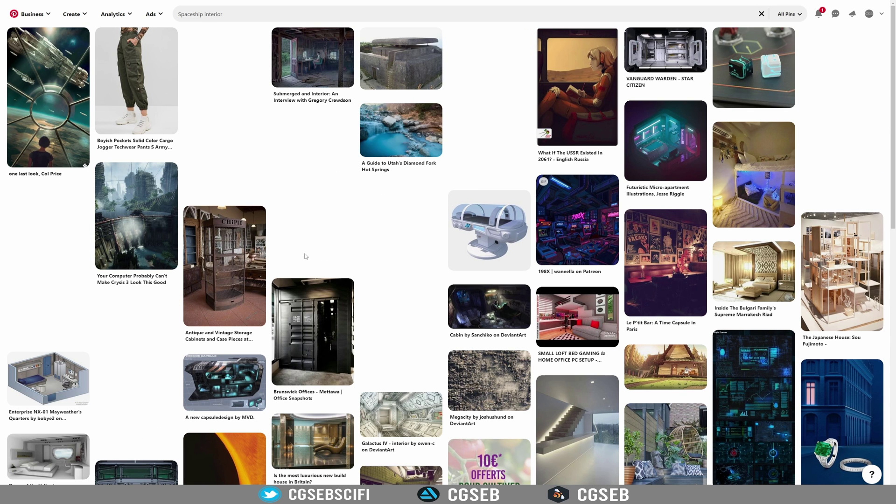
scroll(305, 256, "down", 3)
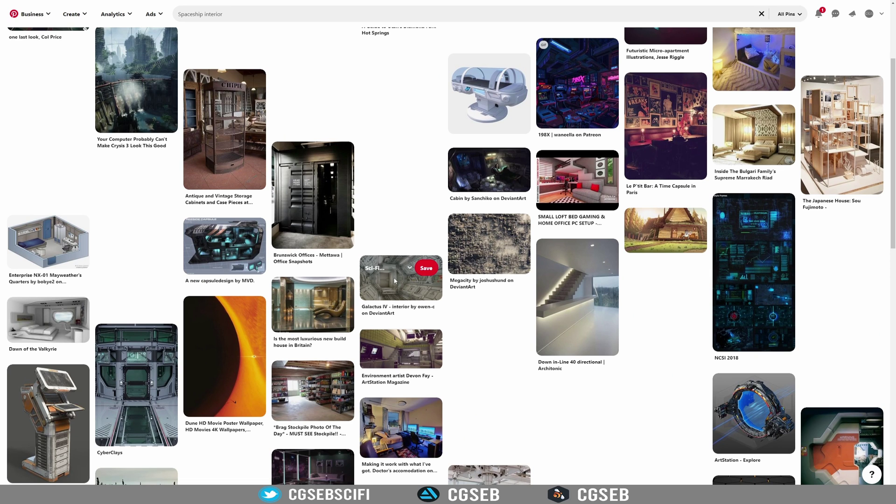
left_click(380, 285)
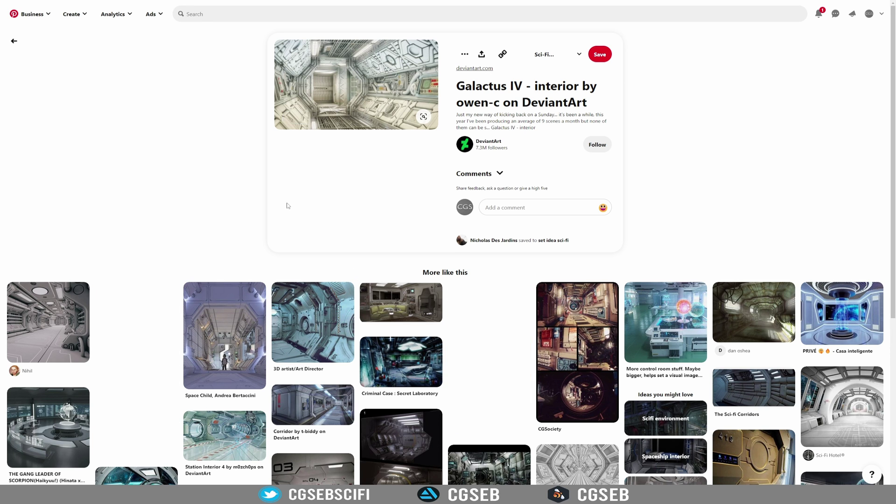
scroll(286, 205, "down", 2)
left_click(310, 234)
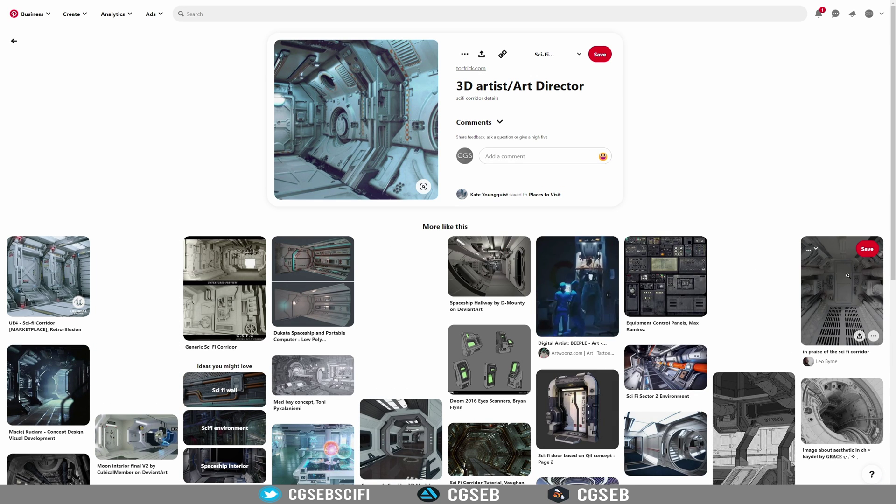
- View the 'in praise of the sci fi corridor' pin, then open the saved Sci-Fi Asset board's 9 pins
left_click(825, 264)
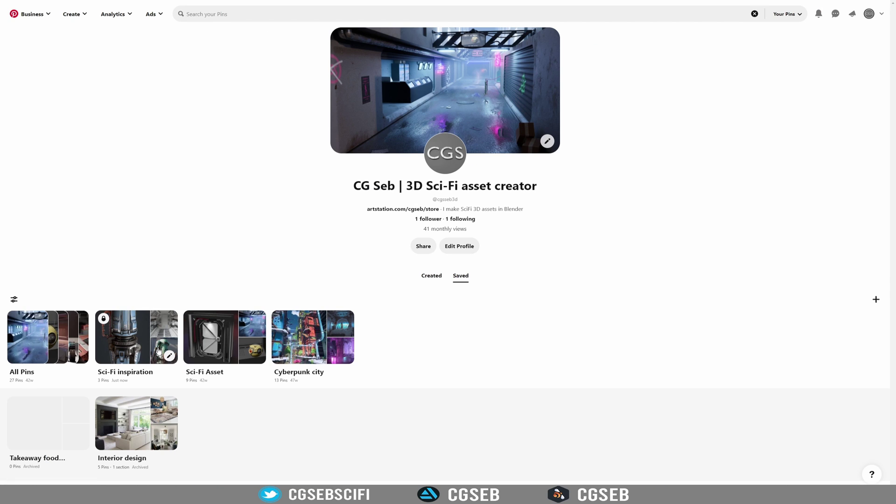
left_click(219, 337)
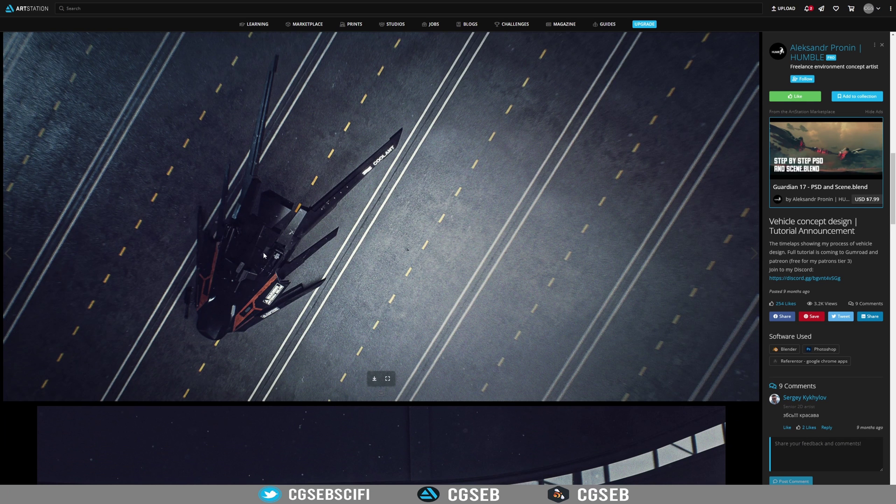
- Add the Vehicle concept design artwork to the Sci Fi collection, then switch to Allusion
scroll(407, 223, "down", 1)
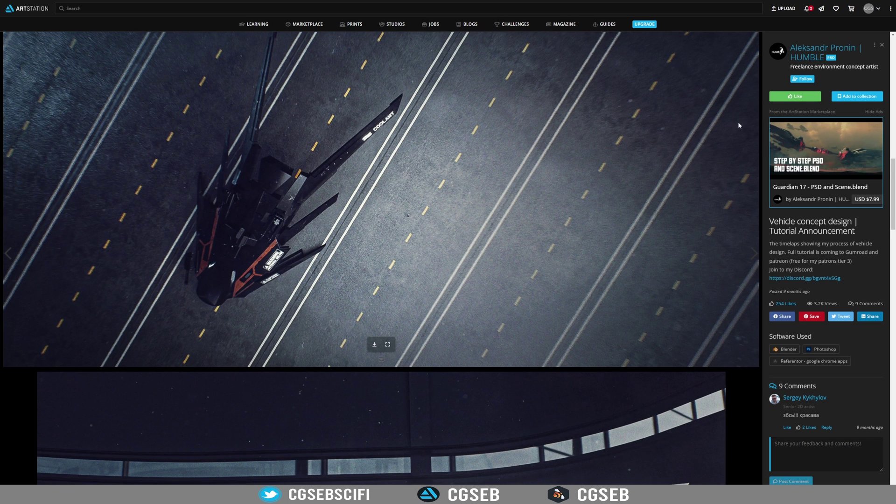
left_click(855, 96)
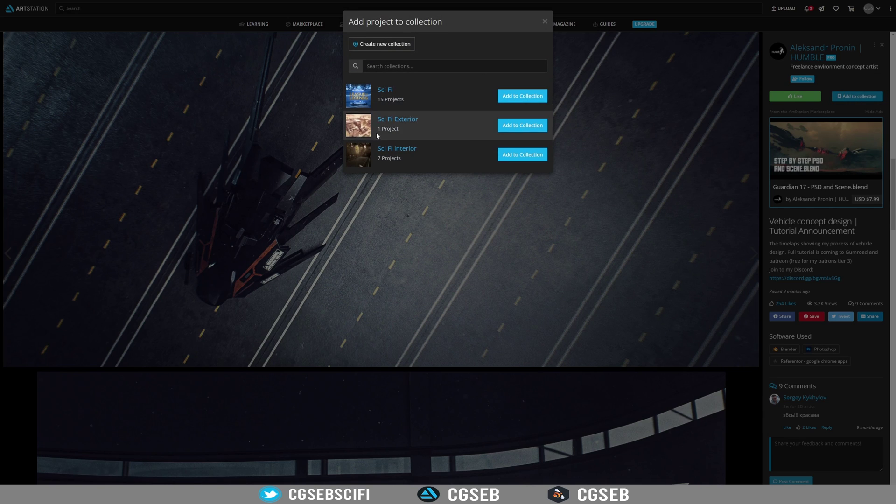
left_click(510, 96)
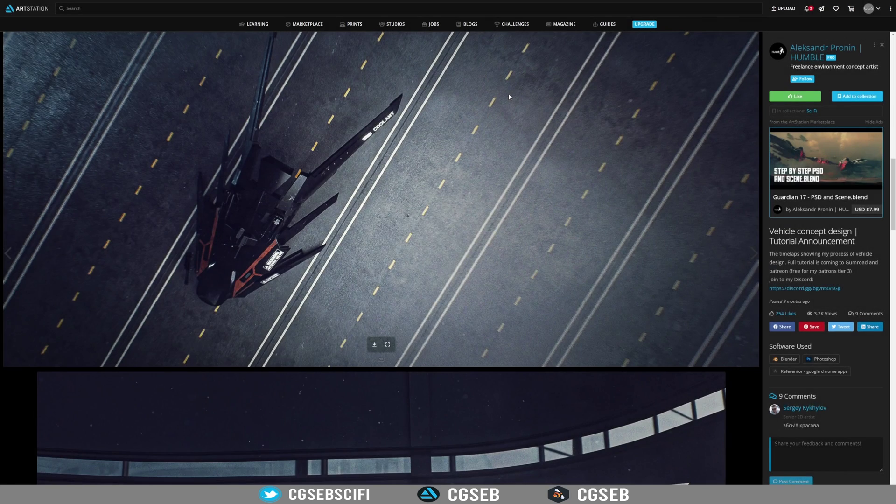
key("alt+Tab")
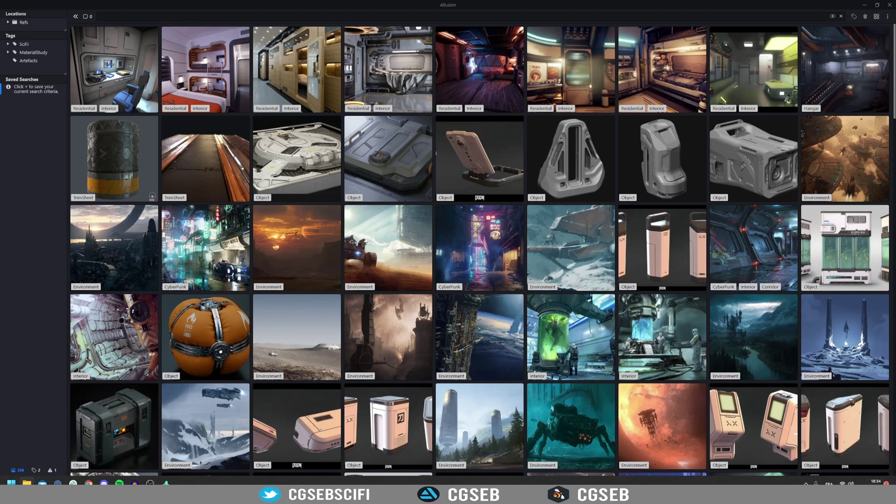
- Expand the SciFi and Interior tags and filter the library by Interior, Droid, then Object
left_click(8, 44)
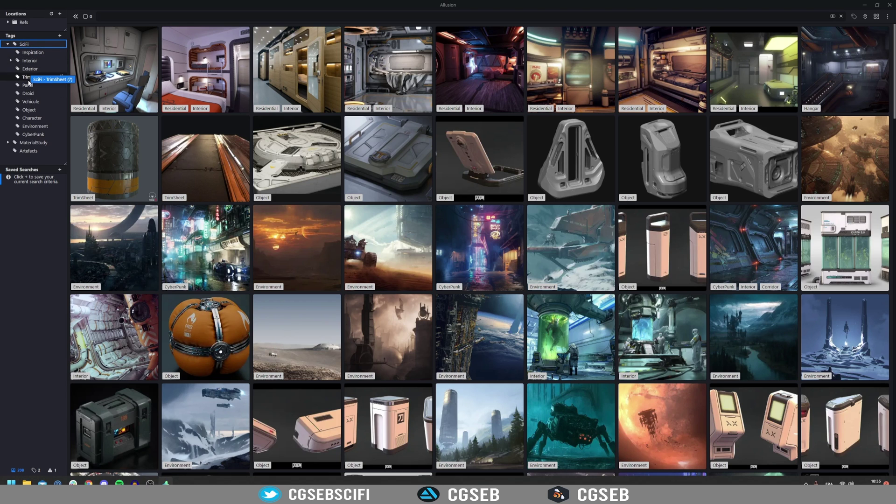
left_click(10, 61)
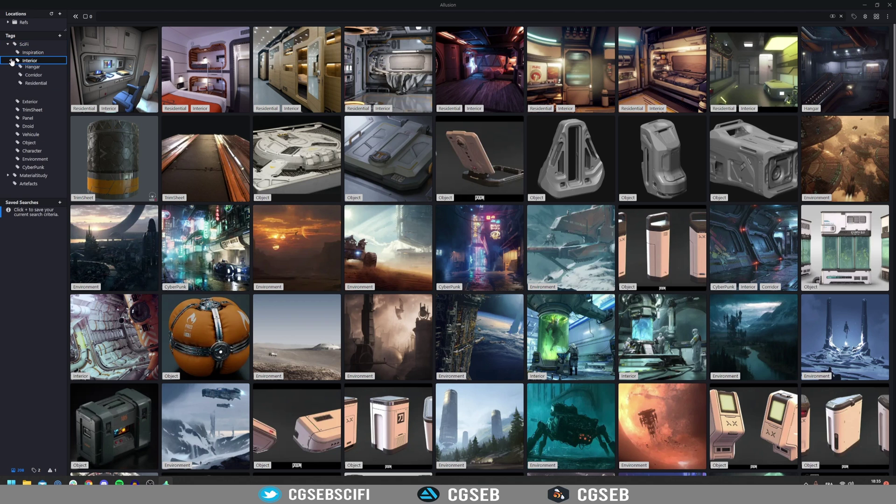
left_click(62, 61)
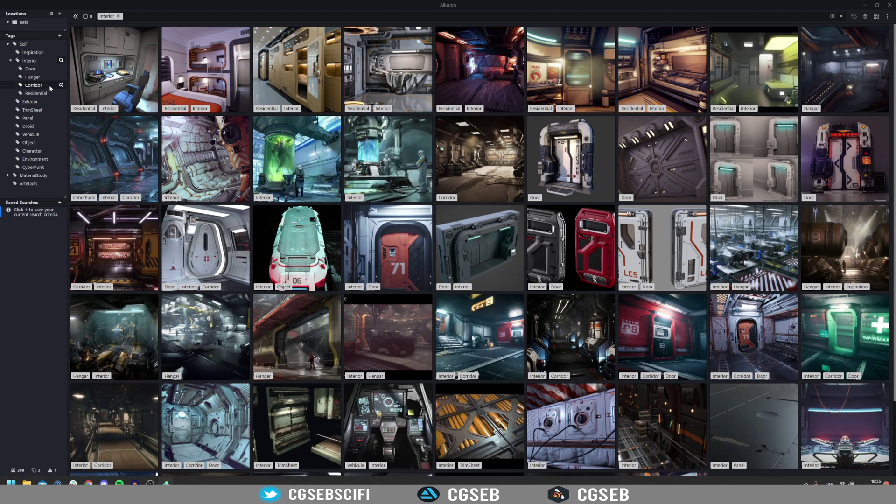
left_click(61, 126)
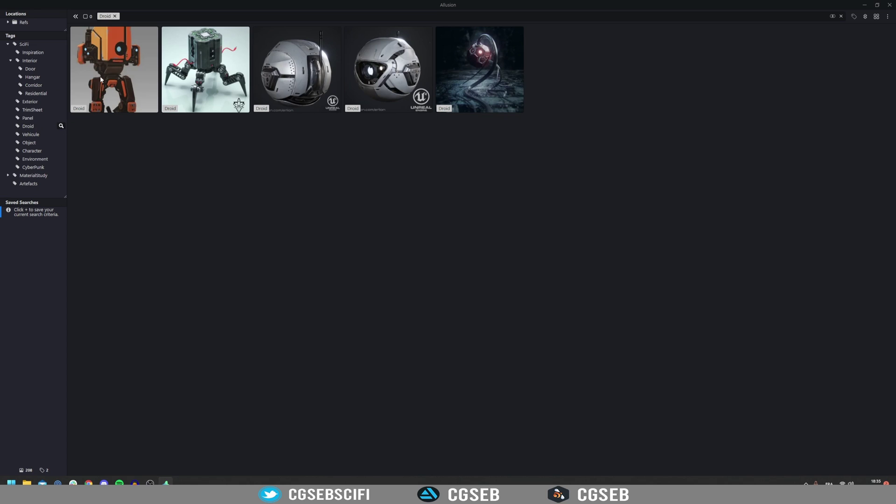
left_click(60, 143)
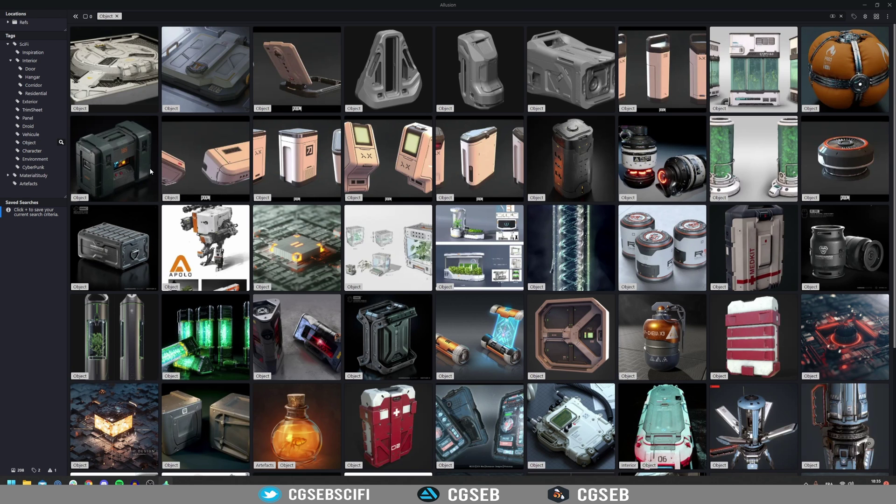
- Preview the pink vent image, return to the Object grid and bring up the empty PureRef board
double_click(218, 160)
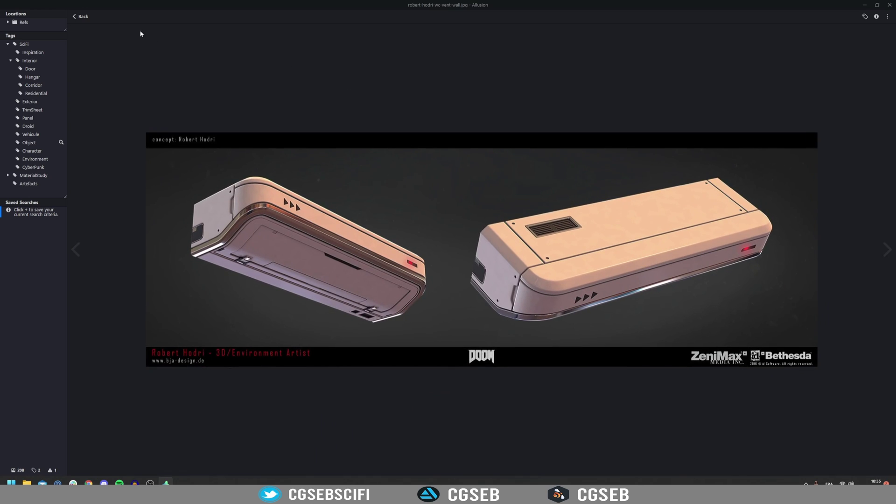
left_click(83, 17)
left_click(377, 140)
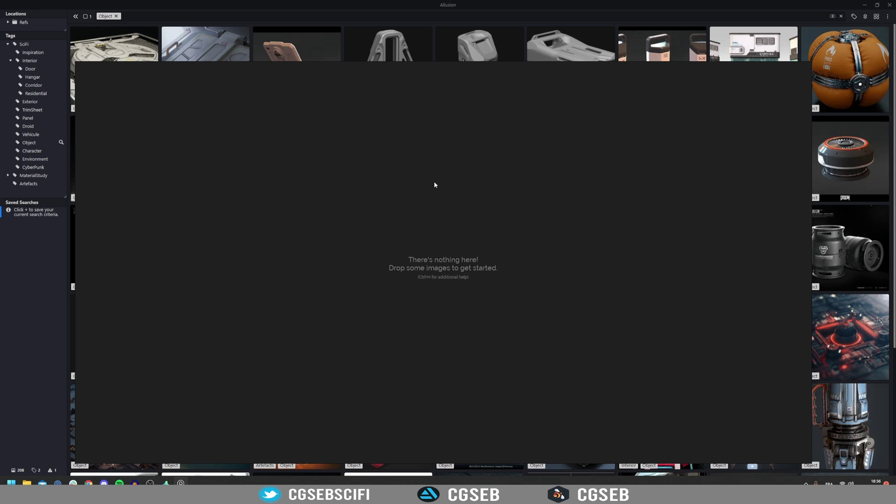
- Open the floor hatch image full size and snip its left hatch render with Snipping Tool
left_click(304, 18)
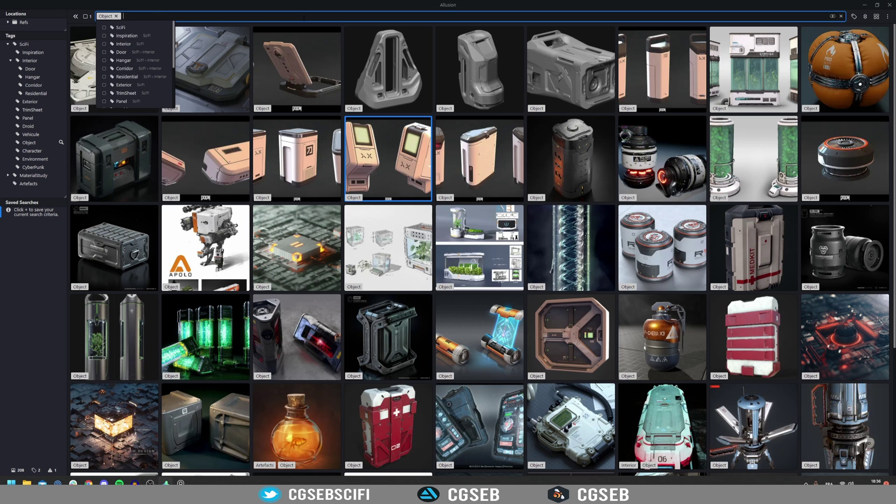
double_click(301, 64)
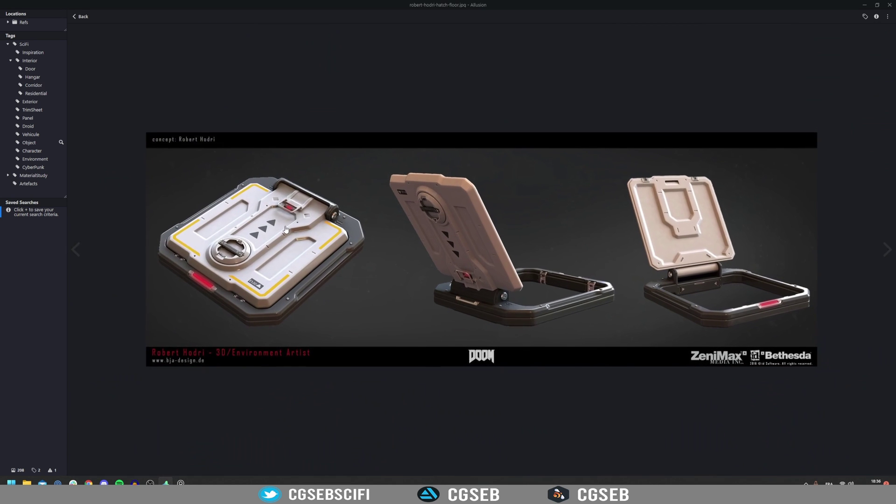
key("super")
type("snip")
key("Return")
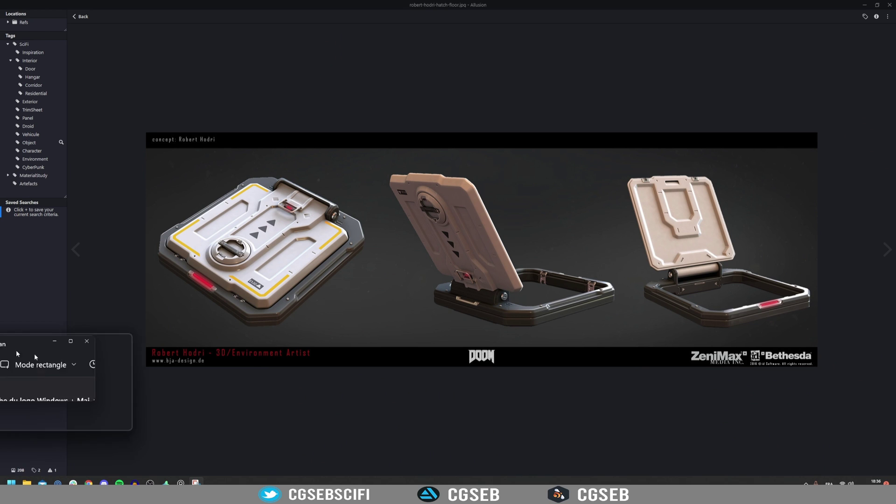
left_click(107, 374)
mouse_move(154, 157)
left_mouse_down()
mouse_move(367, 310)
mouse_move(370, 333)
left_mouse_up()
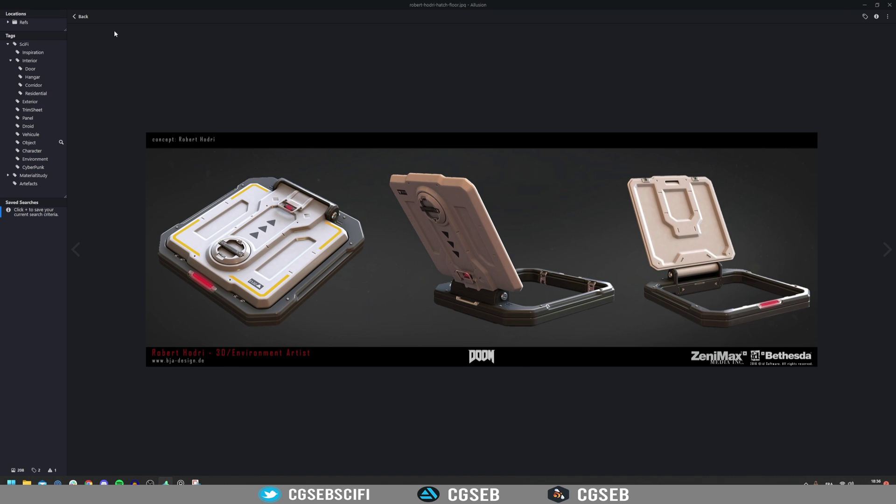
- Open the pink wall-button device image and snip the left device
left_click(80, 17)
double_click(412, 155)
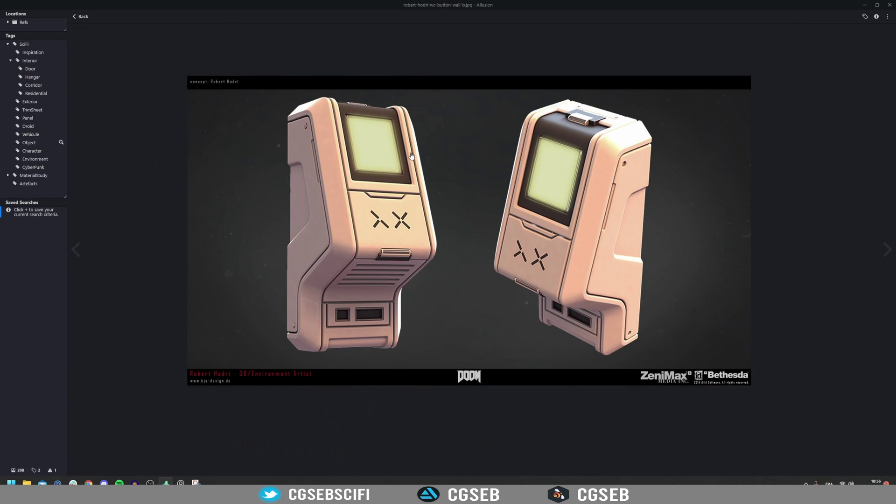
left_click(209, 450)
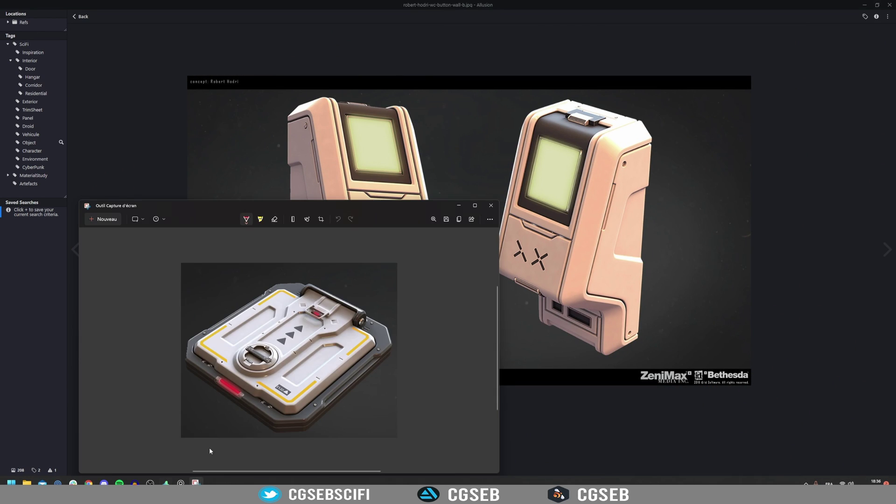
left_click(113, 222)
left_click_drag(266, 95, 447, 386)
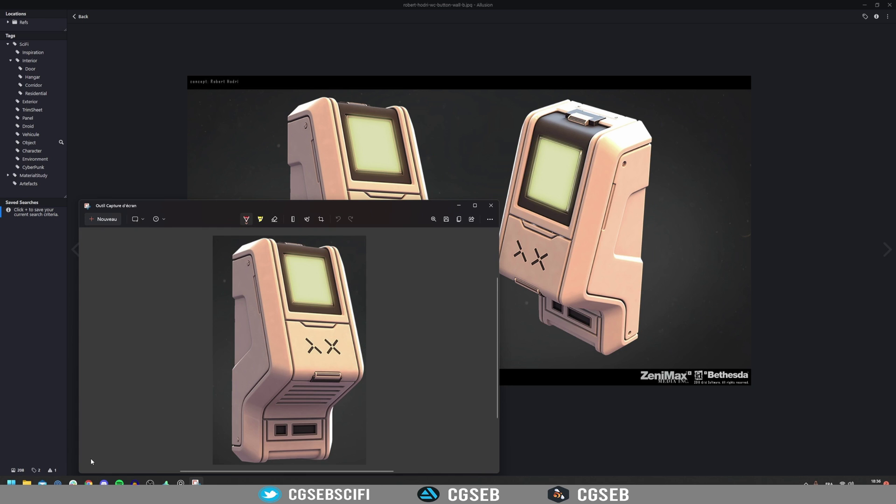
- Paste the device snip into PureRef, shrink it beneath the hatch, then hide the board and return to the grid
left_click(187, 483)
key("ctrl+v")
mouse_move(410, 250)
left_mouse_down()
mouse_move(474, 214)
mouse_move(461, 200)
left_mouse_up()
left_click_drag(492, 345, 422, 244)
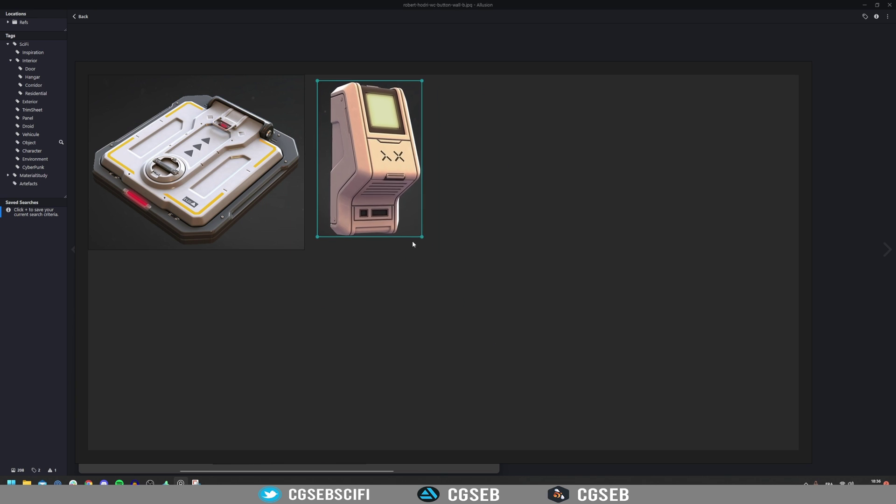
left_click_drag(384, 157, 153, 330)
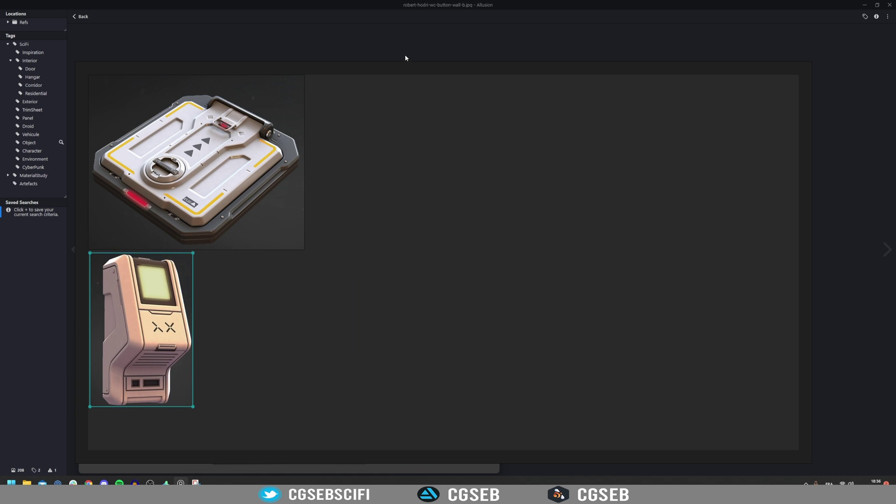
right_click(354, 171)
left_click(389, 60)
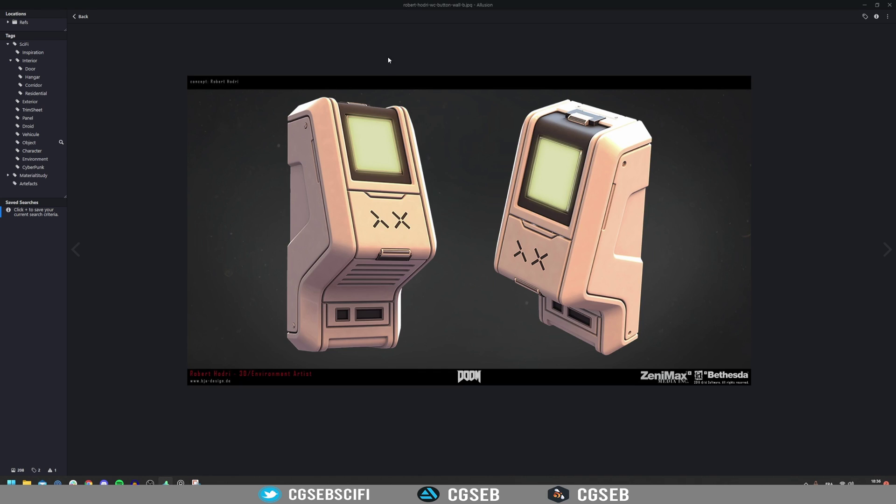
left_click(81, 17)
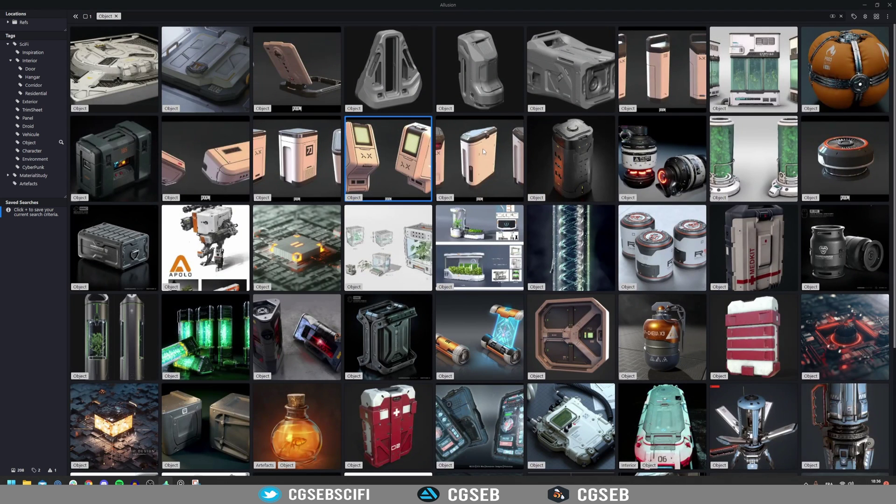